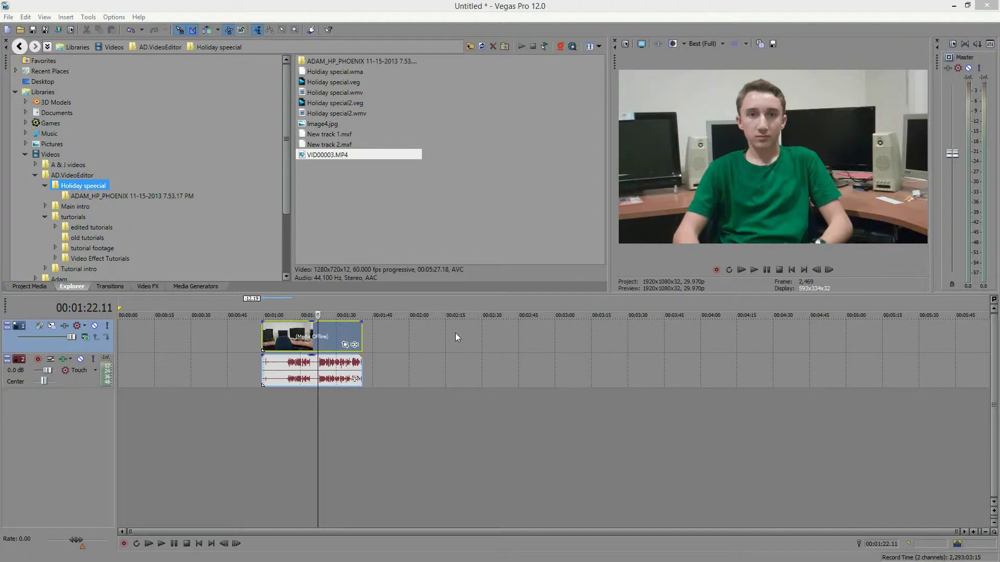
Preview part of the clip, then add Sony Broadcast Colors to its Event FX chain
{"action": "left_click", "coordinate": [345, 327]}
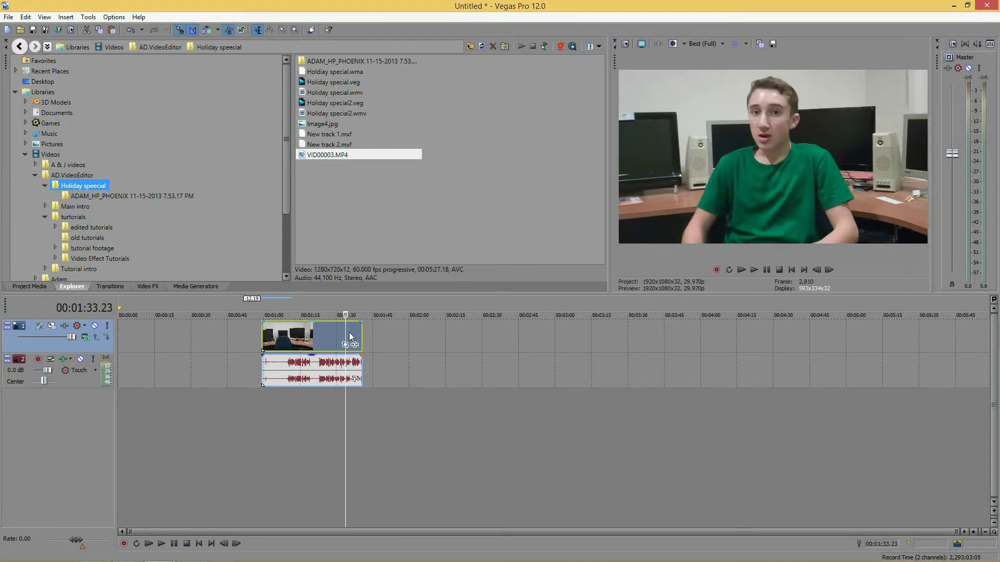
{"action": "key", "text": "space"}
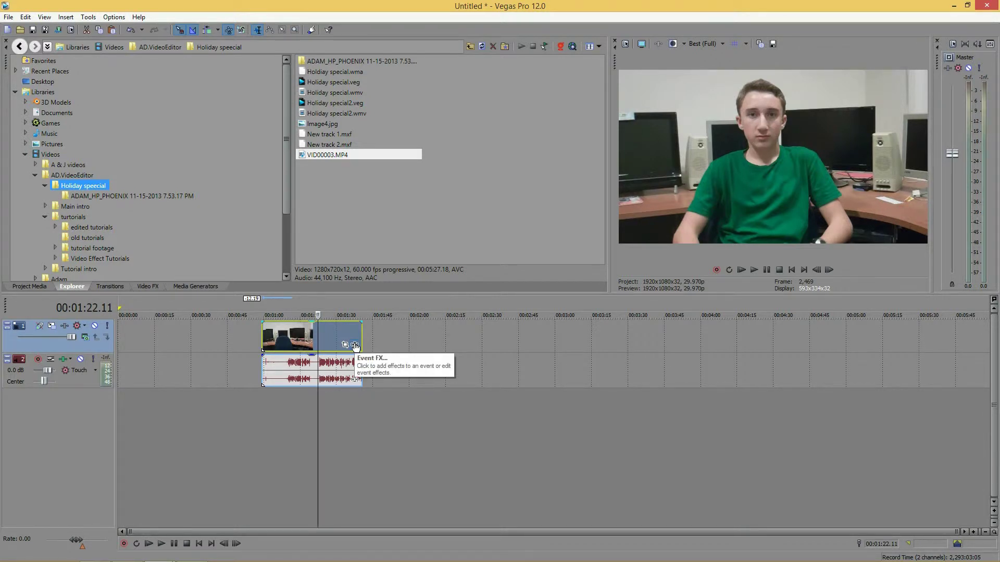
{"action": "left_click", "coordinate": [355, 346]}
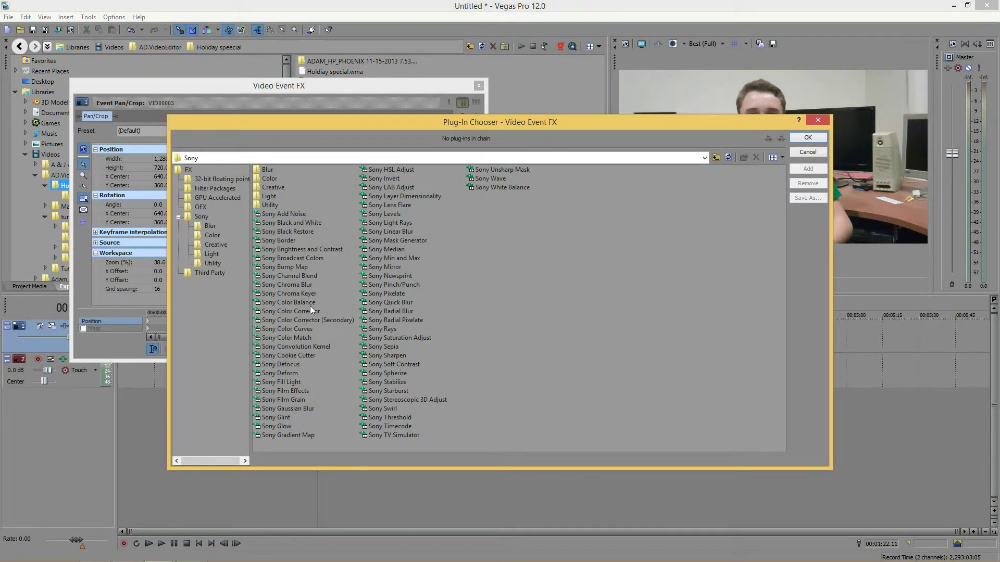
{"action": "double_click", "coordinate": [307, 257]}
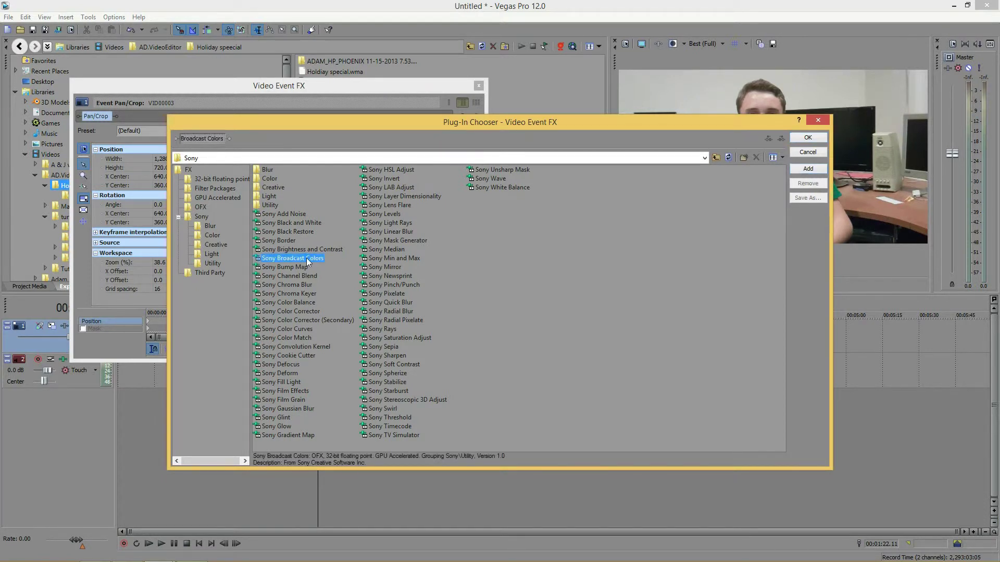
{"action": "left_click", "coordinate": [808, 137]}
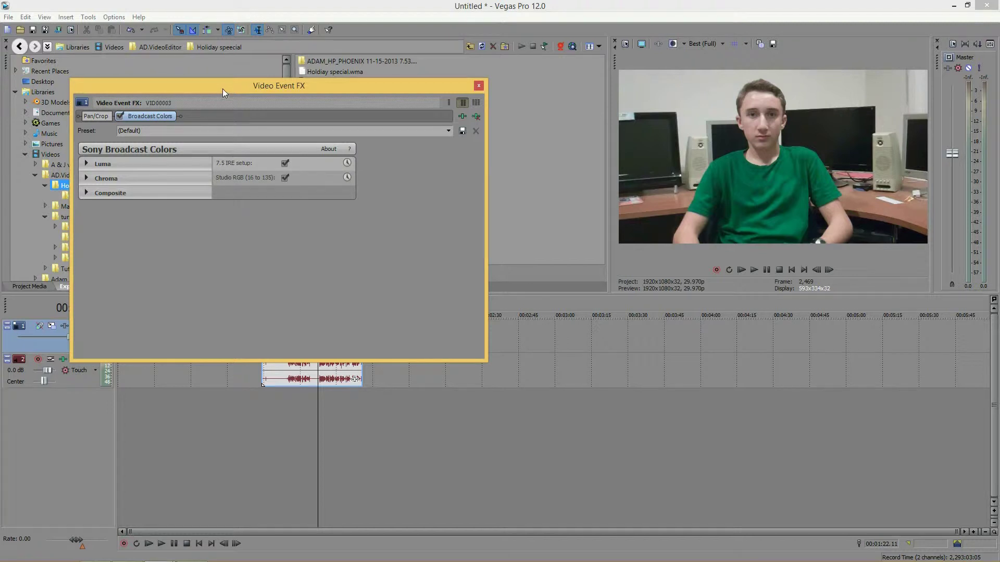
Reposition the Video Event FX window and expand the Luma section to show Min -8 and Max 110
{"action": "mouse_move", "coordinate": [223, 89]}
{"action": "left_mouse_down"}
{"action": "mouse_move", "coordinate": [242, 98]}
{"action": "mouse_move", "coordinate": [213, 86]}
{"action": "left_mouse_up"}
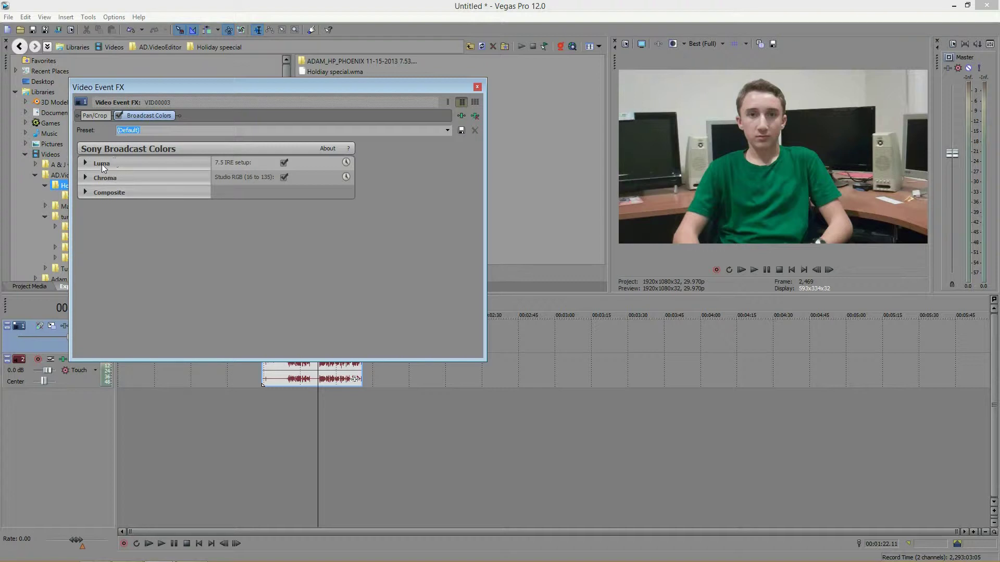
{"action": "left_click", "coordinate": [85, 163]}
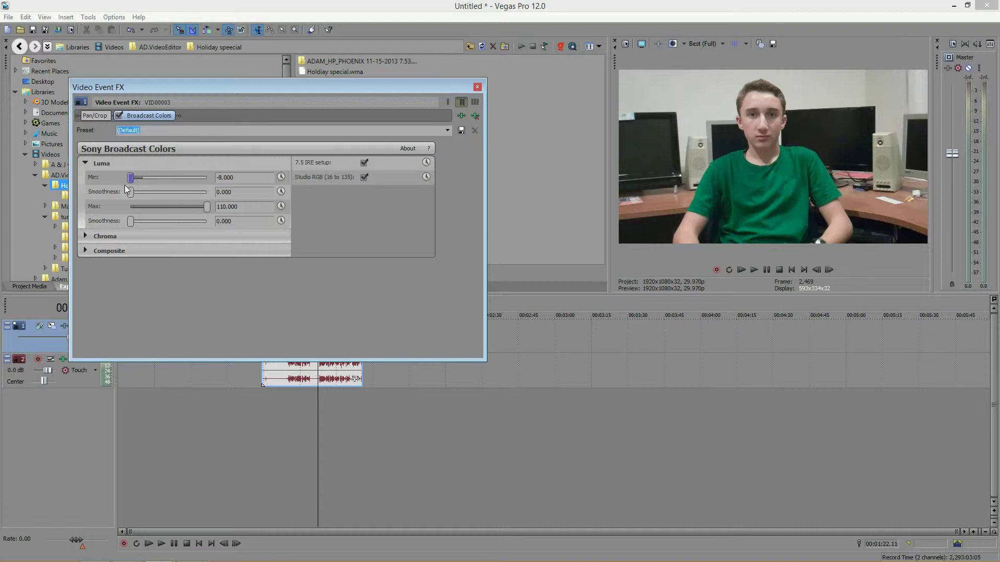
Experiment with the Luma Min and Max sliders, pushing Min as high as 40
{"action": "left_click_drag", "start_coordinate": [129, 186], "coordinate": [209, 173]}
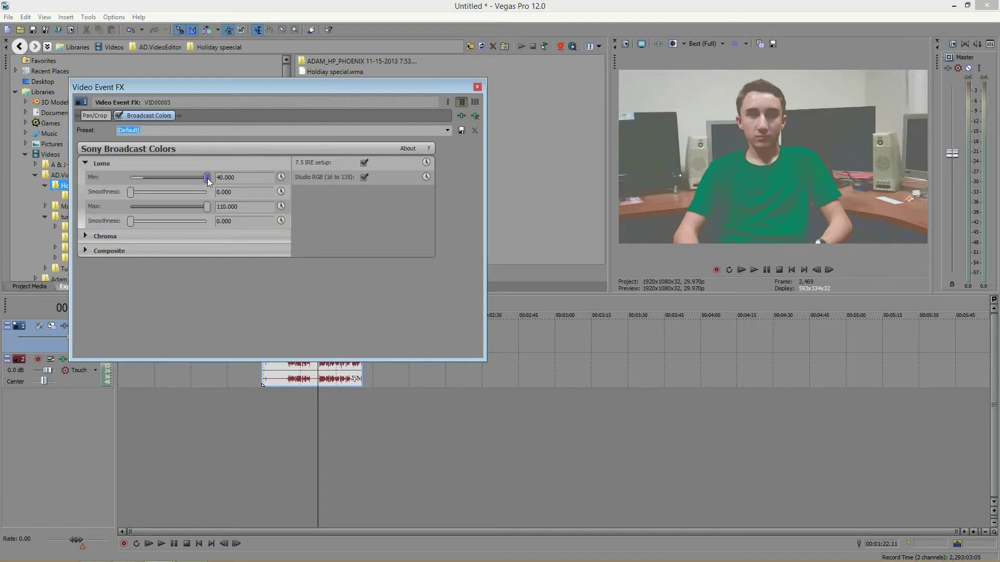
{"action": "left_click_drag", "start_coordinate": [207, 178], "coordinate": [113, 175]}
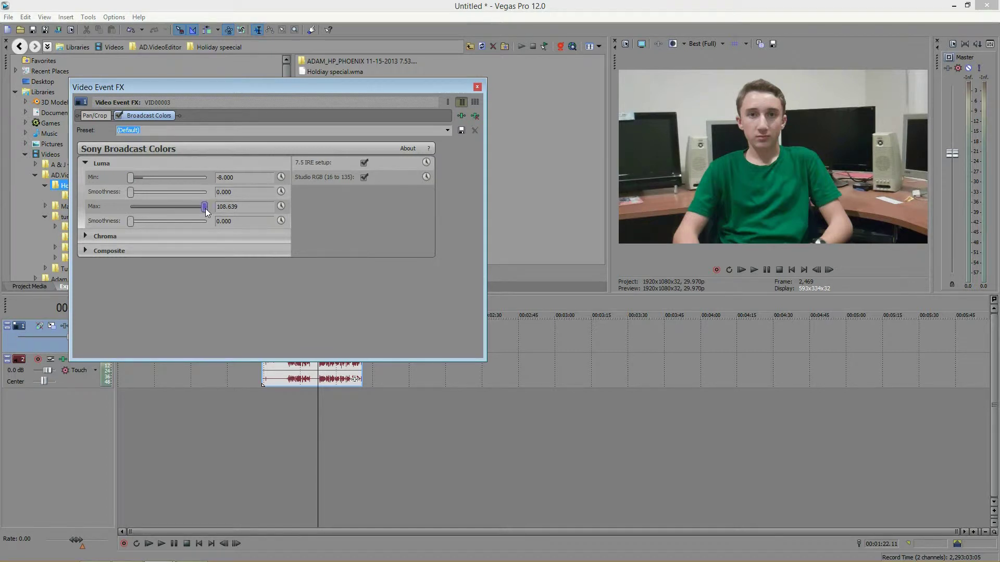
{"action": "left_click_drag", "start_coordinate": [205, 208], "coordinate": [117, 204]}
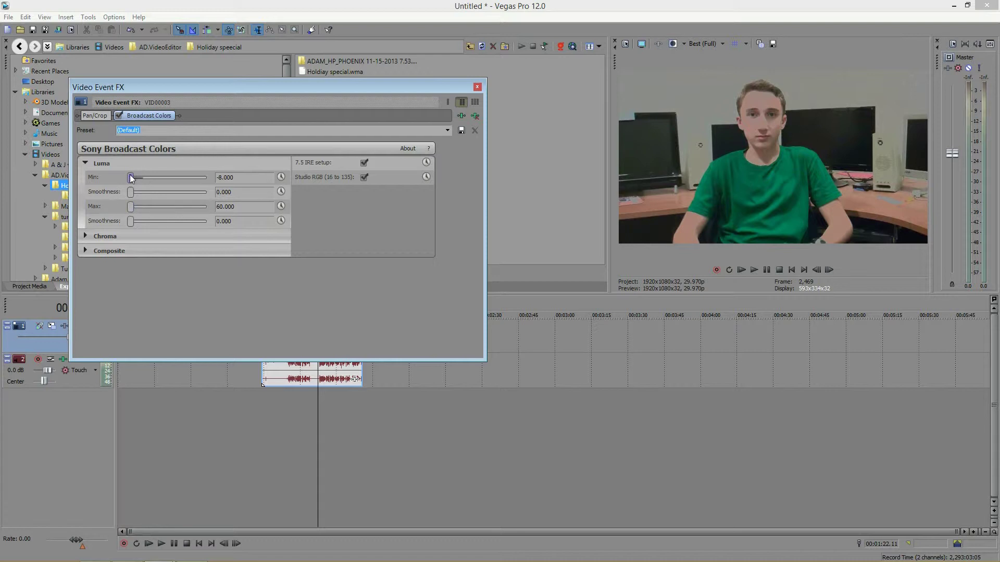
{"action": "left_click_drag", "start_coordinate": [149, 177], "coordinate": [227, 187]}
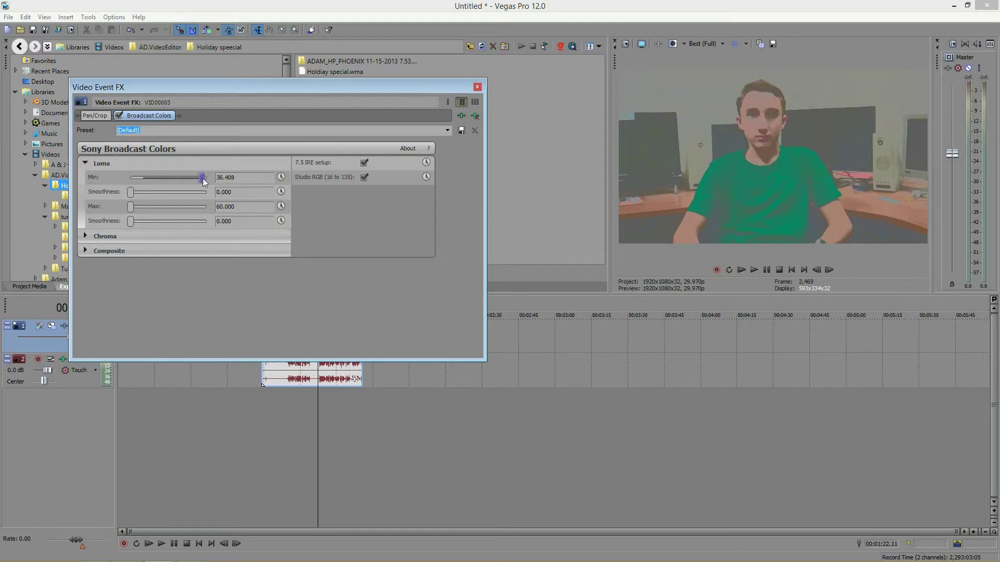
{"action": "left_click_drag", "start_coordinate": [202, 178], "coordinate": [136, 178]}
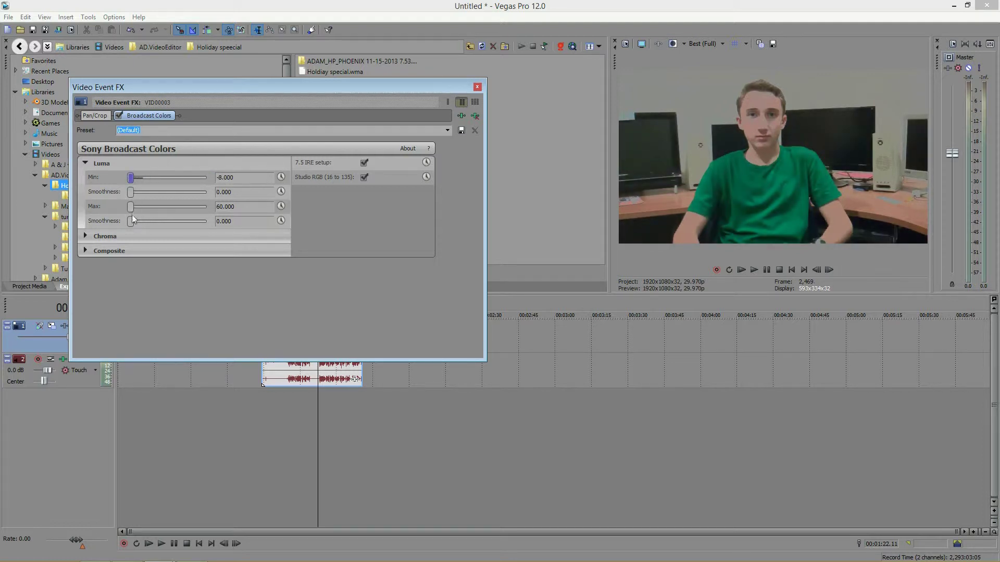
Settle Luma Max at 60 with both smoothness values at 1 and Min at -8
{"action": "left_click_drag", "start_coordinate": [129, 206], "coordinate": [264, 183]}
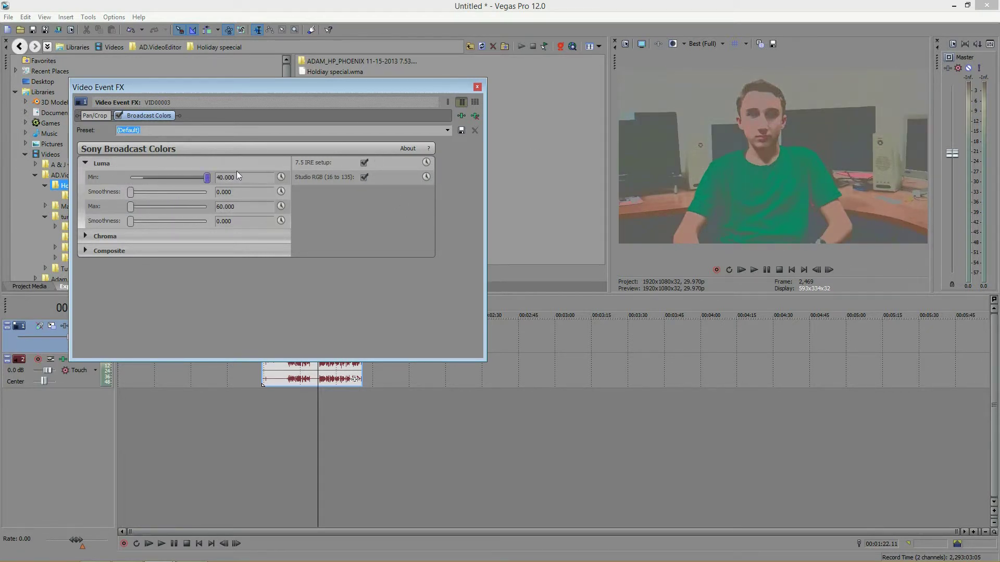
{"action": "left_click_drag", "start_coordinate": [184, 179], "coordinate": [209, 206]}
{"action": "left_click_drag", "start_coordinate": [132, 178], "coordinate": [267, 188]}
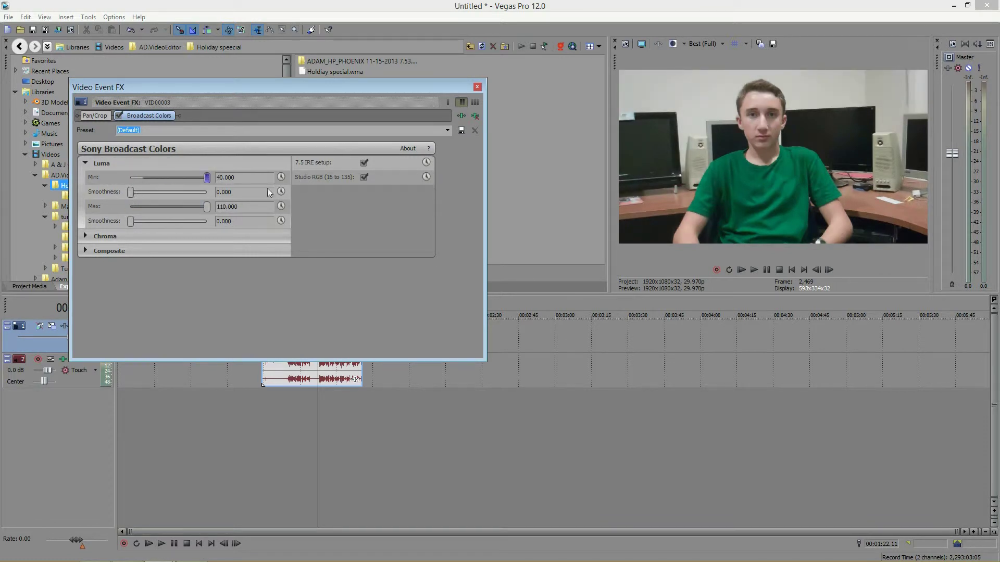
{"action": "left_click_drag", "start_coordinate": [206, 207], "coordinate": [305, 190]}
{"action": "left_click_drag", "start_coordinate": [131, 221], "coordinate": [233, 211]}
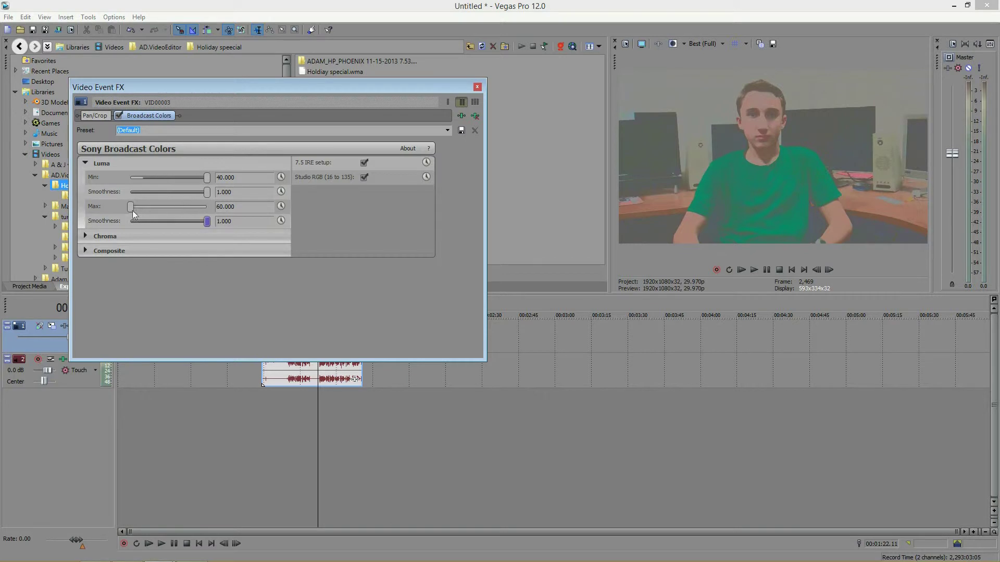
{"action": "left_click_drag", "start_coordinate": [209, 180], "coordinate": [114, 182]}
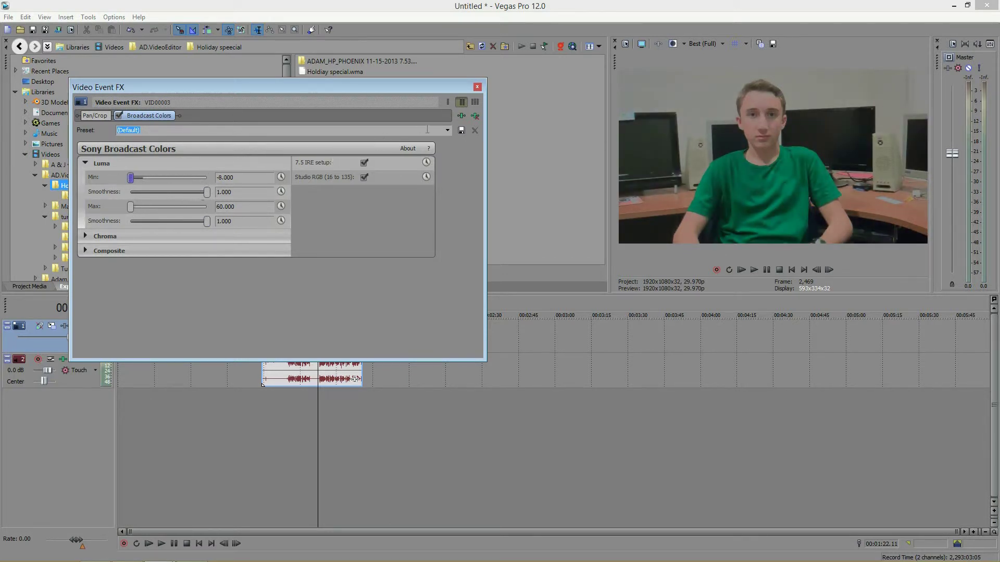
Restore the (Default) preset, then expand Chroma and try Max near 72.5 with smoothness 1
{"action": "left_click", "coordinate": [447, 130]}
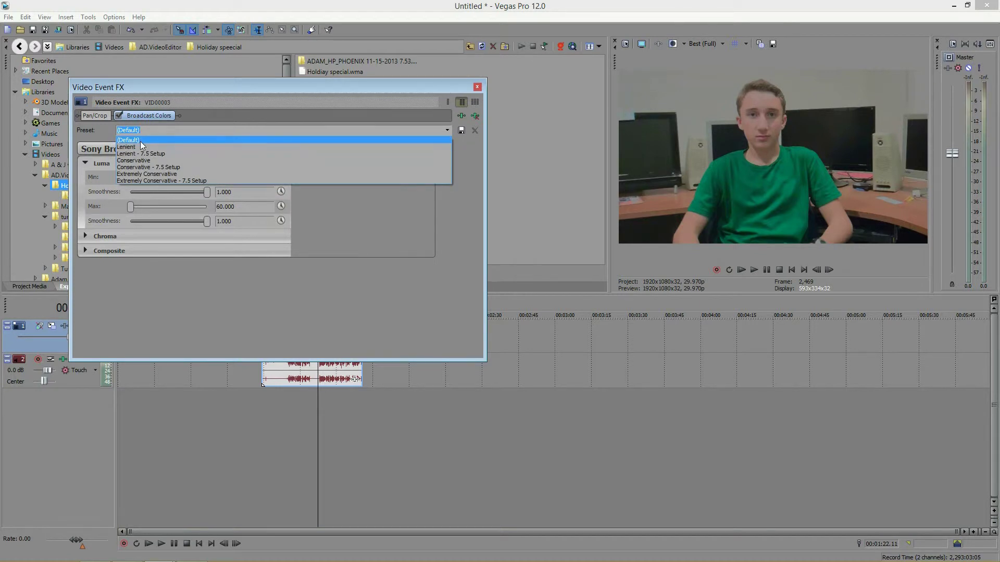
{"action": "left_click", "coordinate": [140, 140]}
{"action": "left_click", "coordinate": [86, 235]}
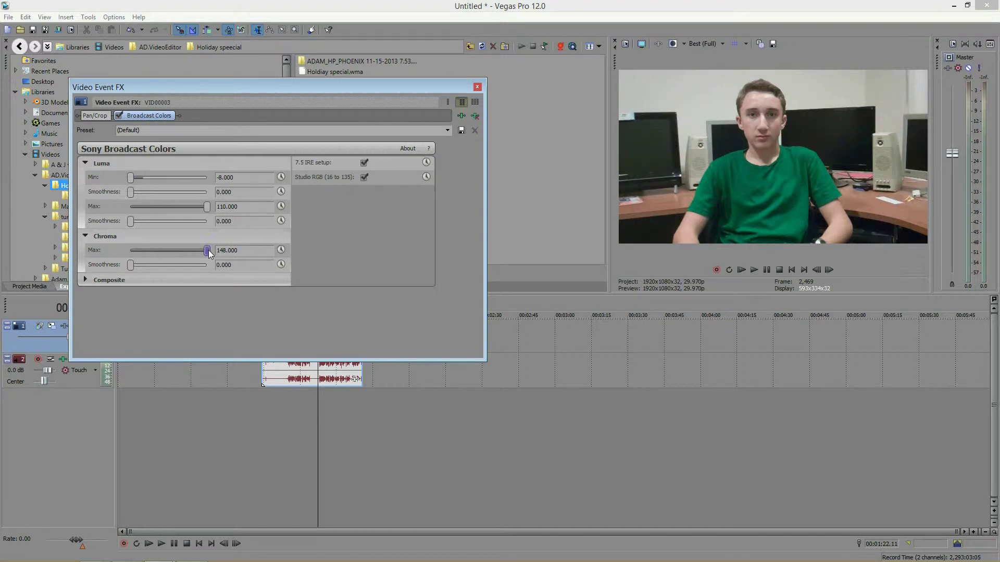
{"action": "left_click_drag", "start_coordinate": [207, 249], "coordinate": [110, 247]}
{"action": "left_click_drag", "start_coordinate": [130, 267], "coordinate": [245, 251]}
Expand Composite, try Min back at -47 and Max near 104, then collapse it
{"action": "left_click", "coordinate": [86, 280]}
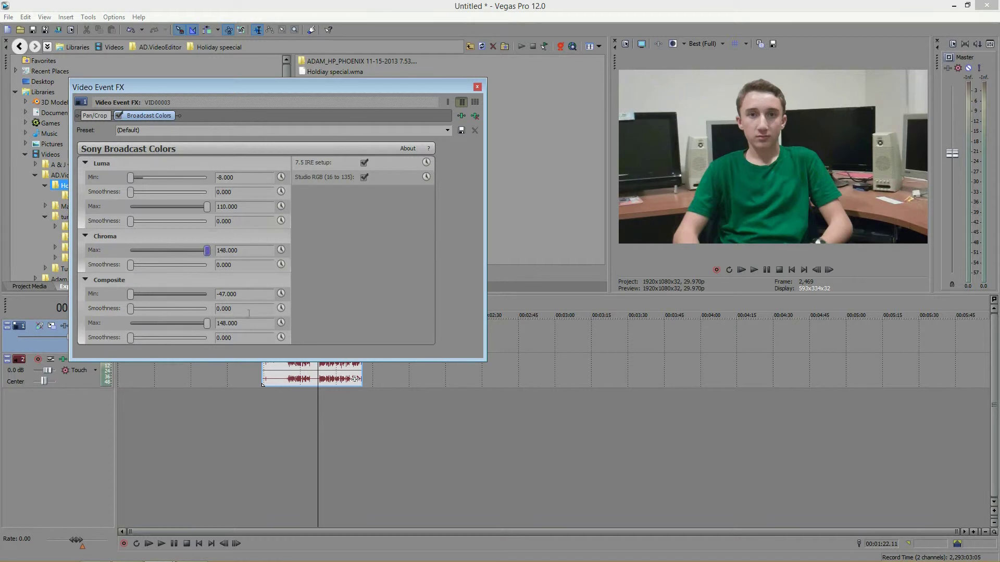
{"action": "left_click_drag", "start_coordinate": [146, 295], "coordinate": [149, 294]}
{"action": "left_click_drag", "start_coordinate": [156, 298], "coordinate": [249, 327]}
{"action": "left_click_drag", "start_coordinate": [198, 301], "coordinate": [136, 323]}
{"action": "left_click", "coordinate": [88, 280]}
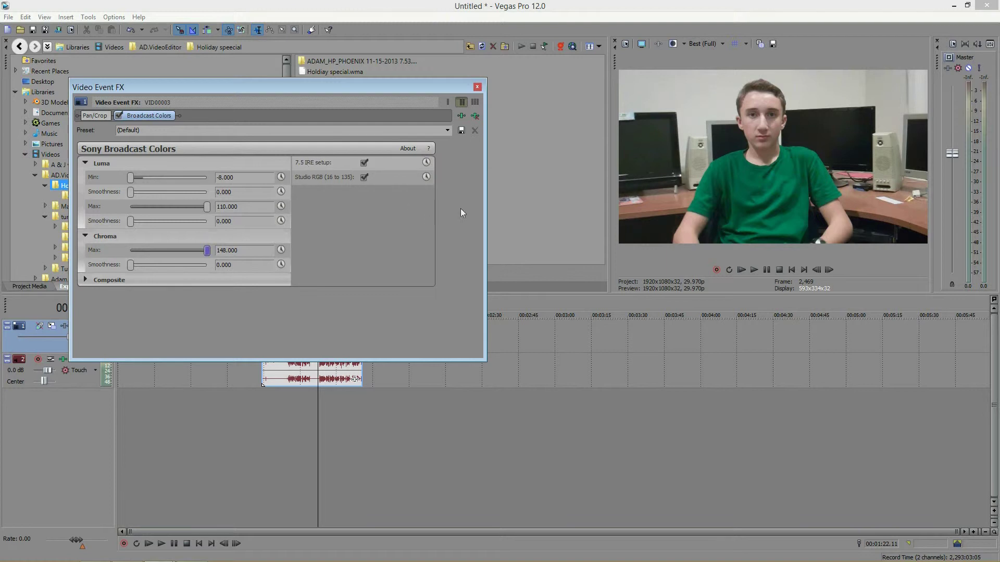
Narrow the FX window, set Luma Min 40 and Max 60, and toggle 7.5 IRE setup to compare
{"action": "left_click_drag", "start_coordinate": [483, 186], "coordinate": [458, 187]}
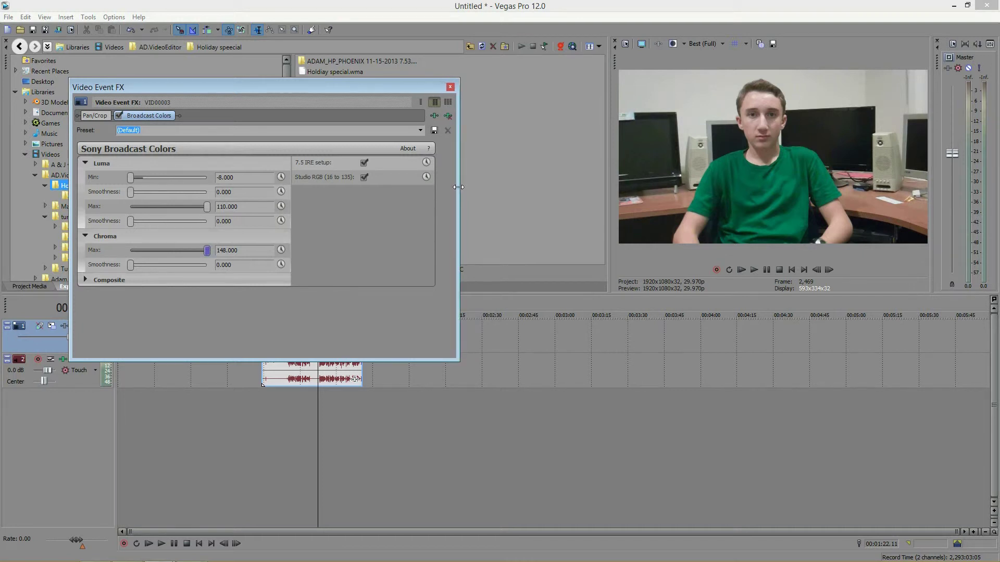
{"action": "left_click", "coordinate": [365, 163]}
{"action": "left_click_drag", "start_coordinate": [130, 180], "coordinate": [130, 206]}
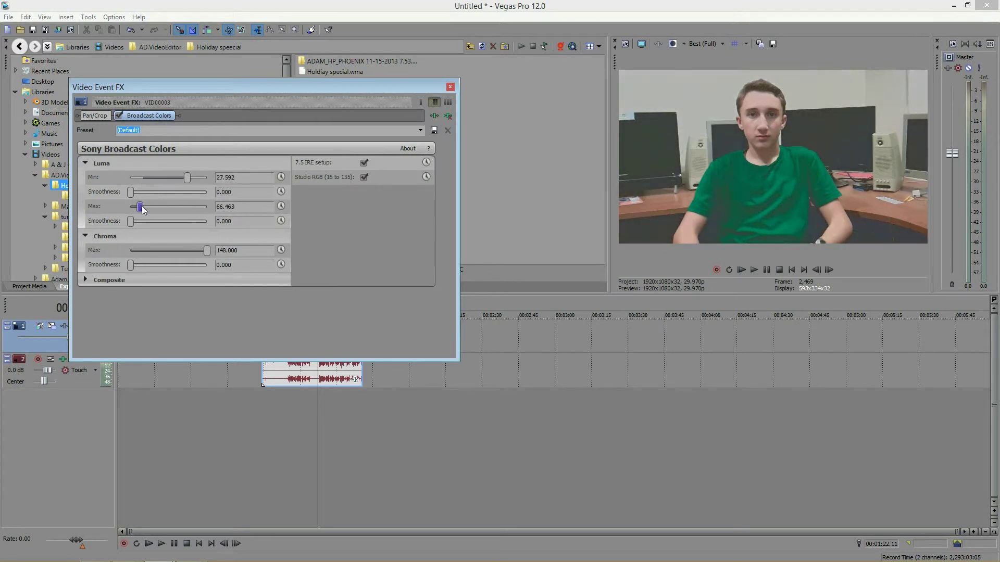
{"action": "double_click", "coordinate": [410, 167]}
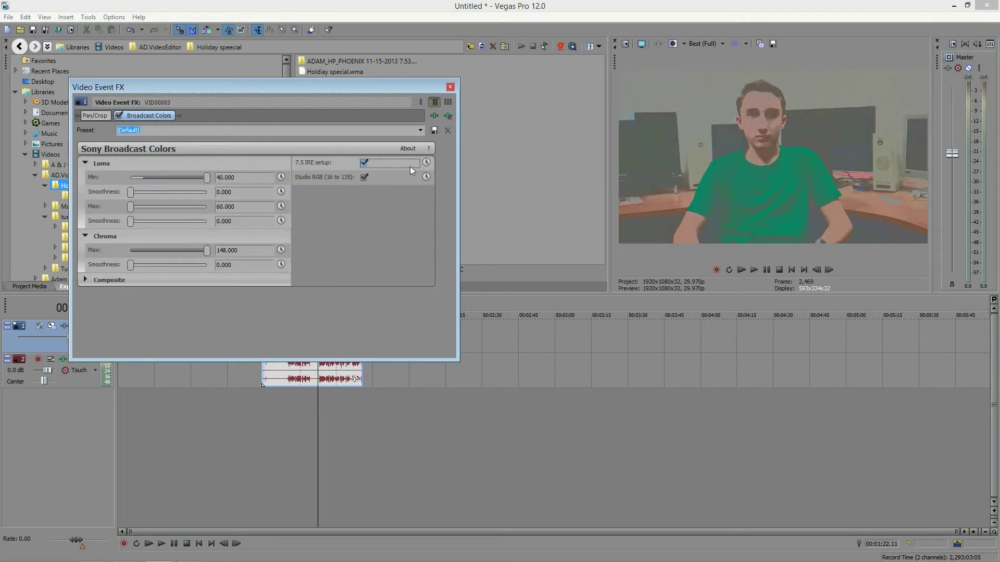
{"action": "left_click", "coordinate": [364, 164]}
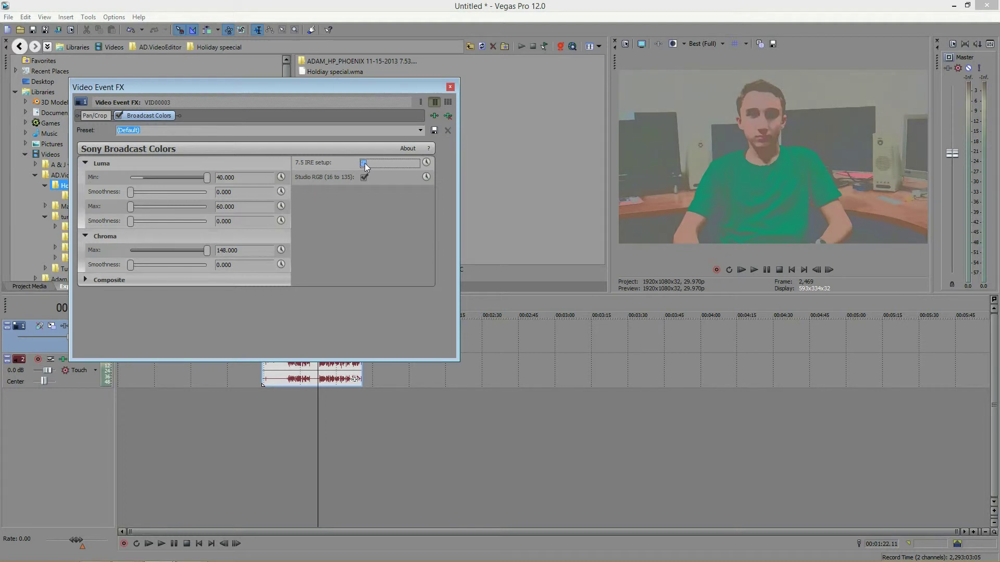
{"action": "left_click", "coordinate": [365, 164]}
{"action": "left_click", "coordinate": [364, 163]}
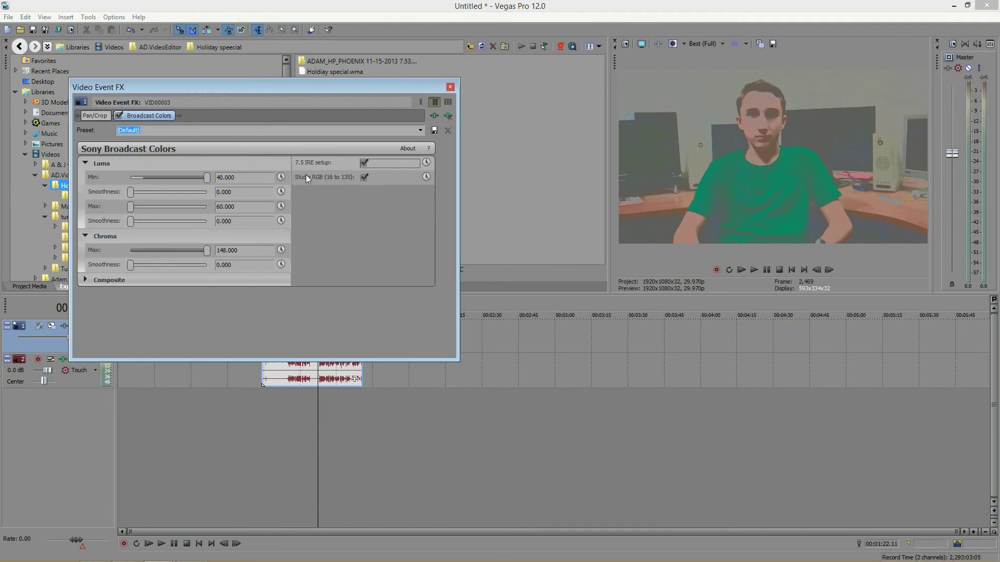
{"action": "left_click", "coordinate": [366, 177]}
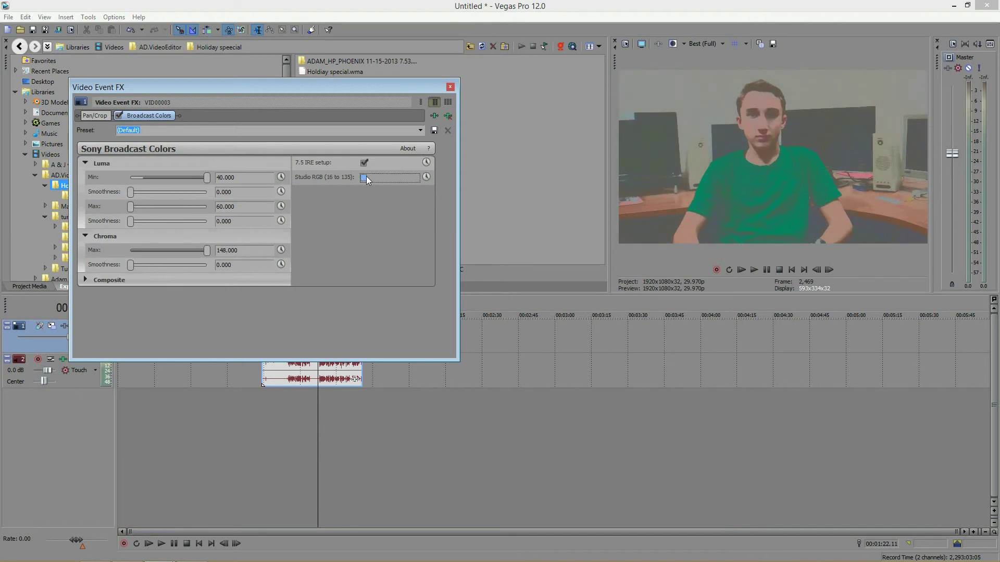